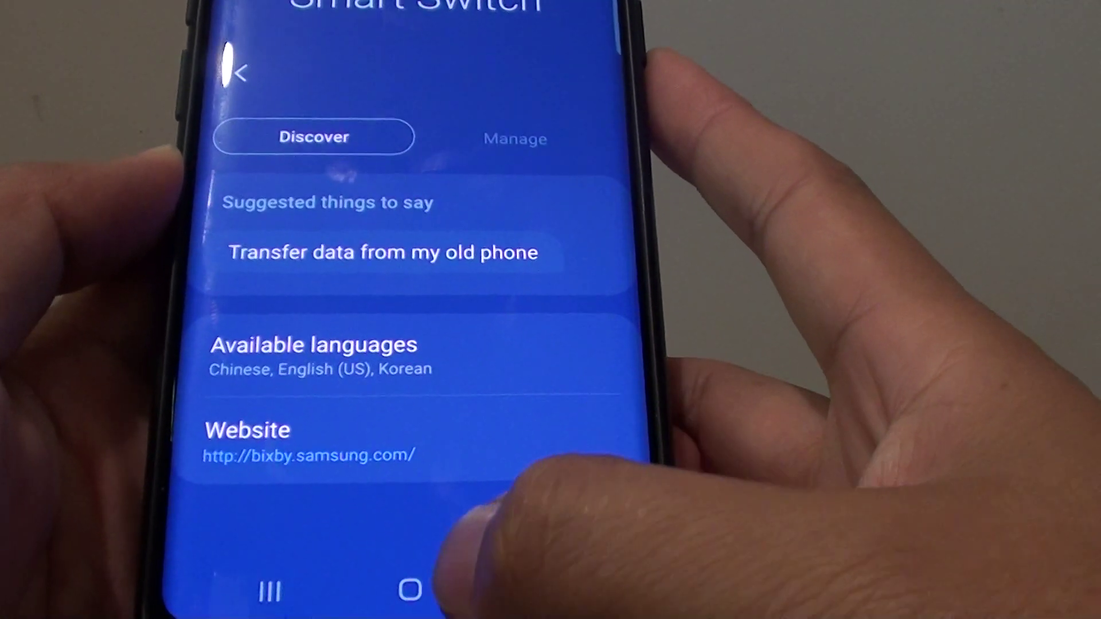
Close the Smart Switch capsule page and go back to the Galaxy S9 home screen
left_click(430, 559)
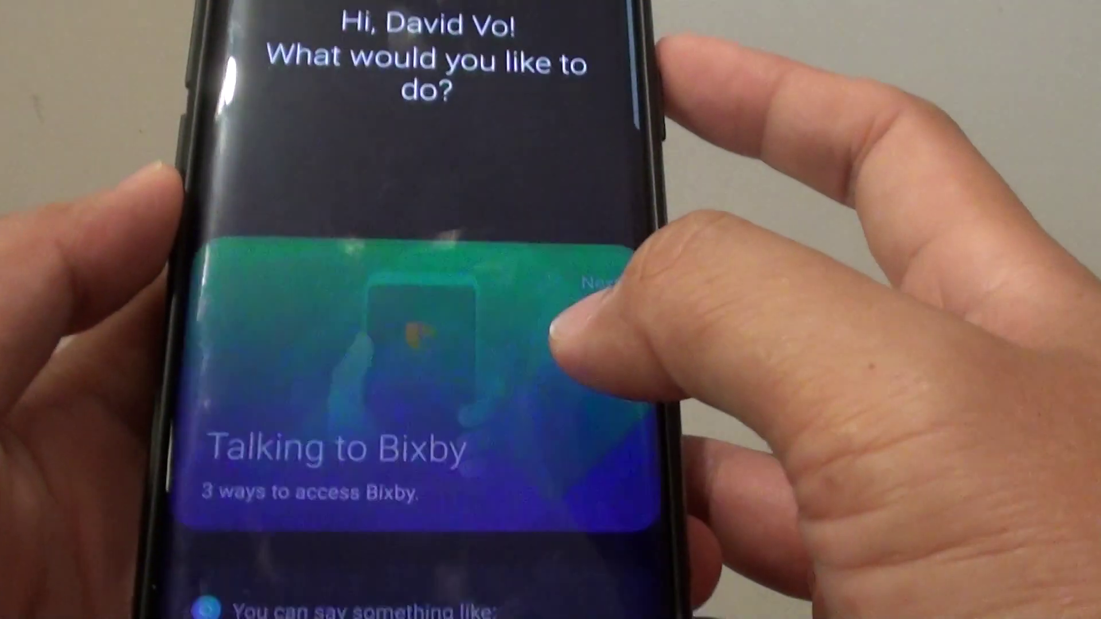
Swipe past the Bixby intro cards and select the Smart Switch capsule from the app list
left_click_drag(565, 307, 344, 336)
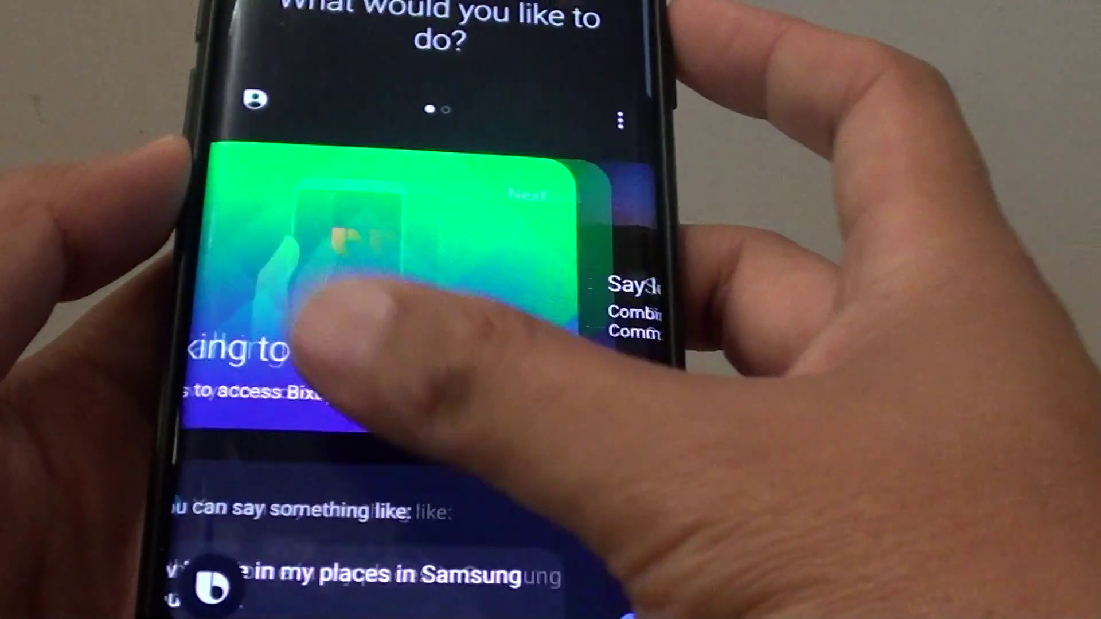
scroll(517, 388, "down", 10)
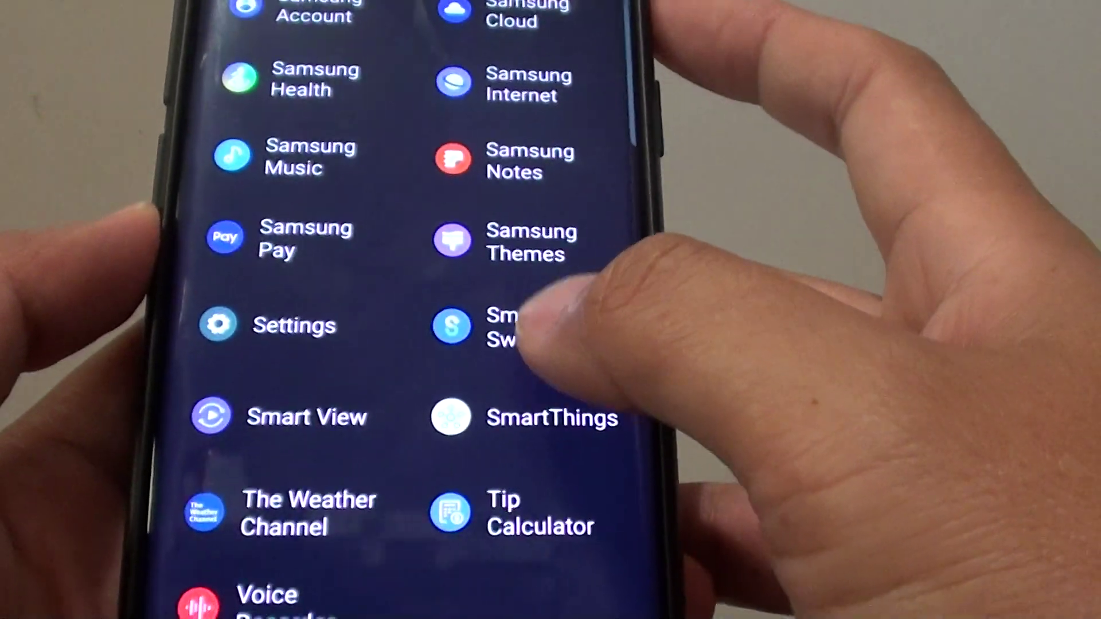
left_click(508, 127)
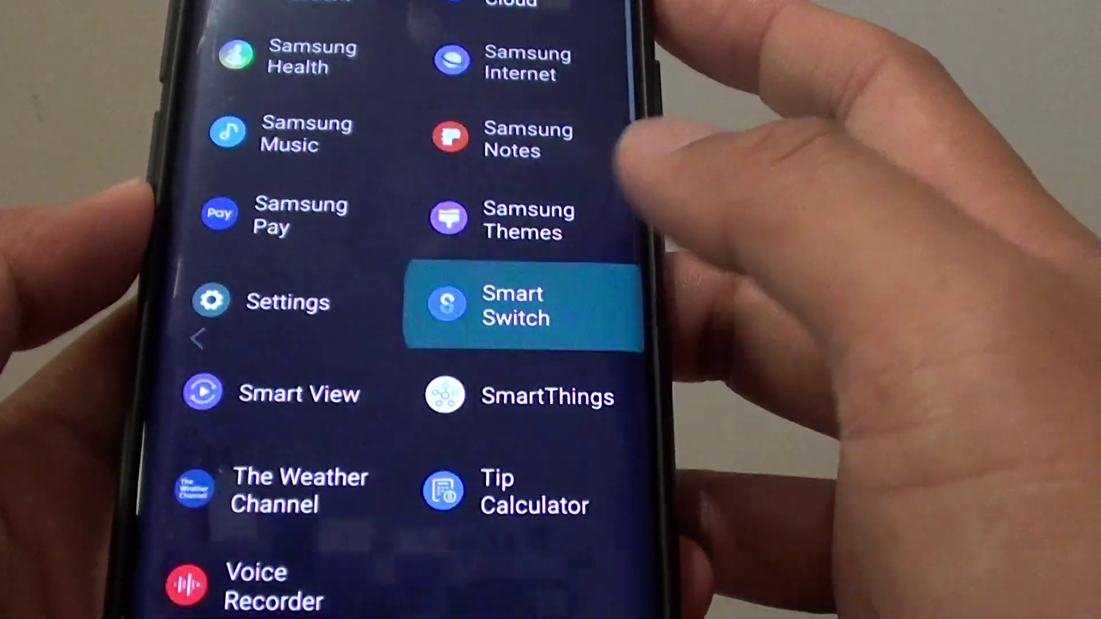